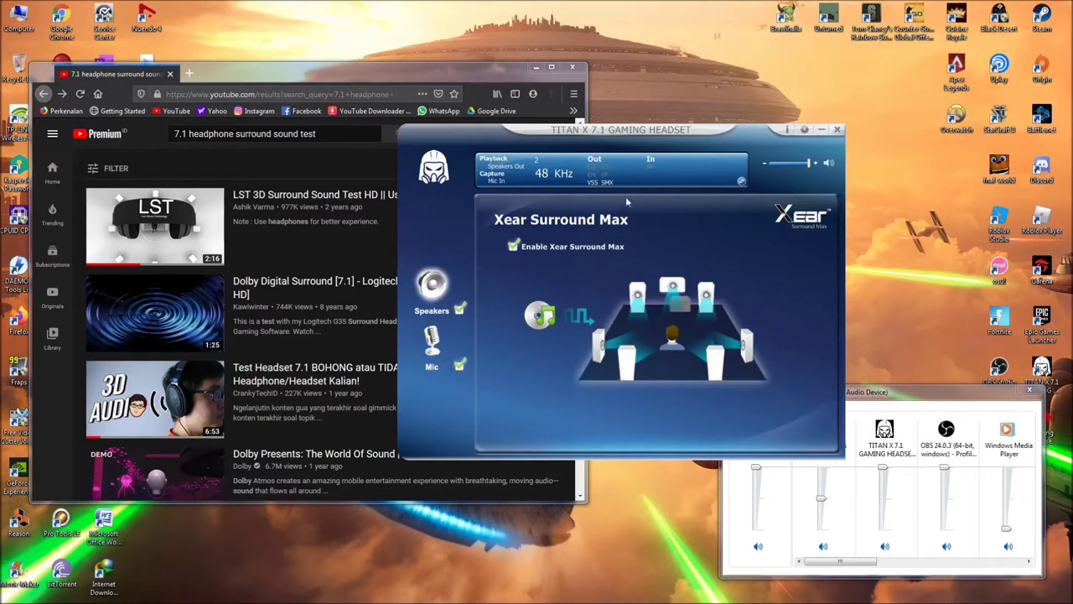
Step: Review the speakers' Volume Control, Sample Rate and Equalizer settings one after another
{"action": "left_click", "coordinate": [434, 287]}
{"action": "left_click", "coordinate": [475, 284]}
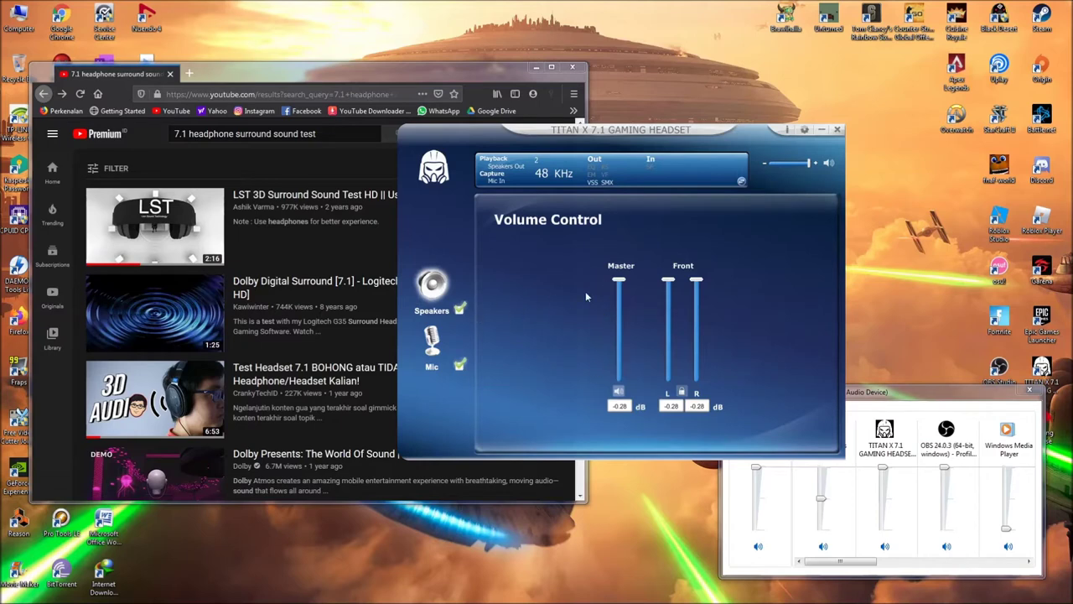
{"action": "key", "text": "XF86AudioRaiseVolume"}
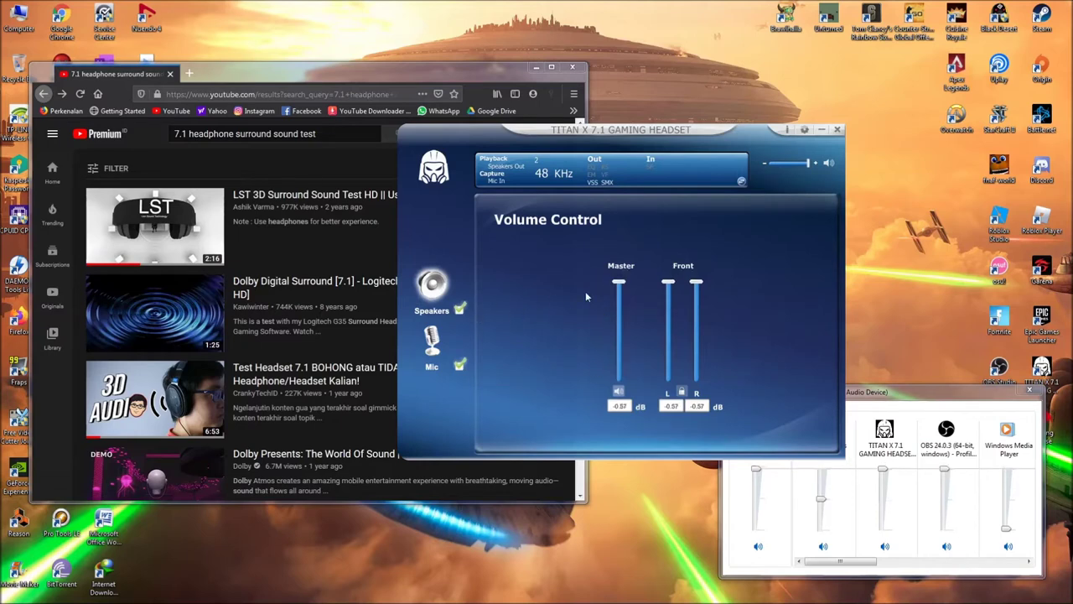
{"action": "left_click", "coordinate": [445, 294]}
{"action": "left_click", "coordinate": [472, 298]}
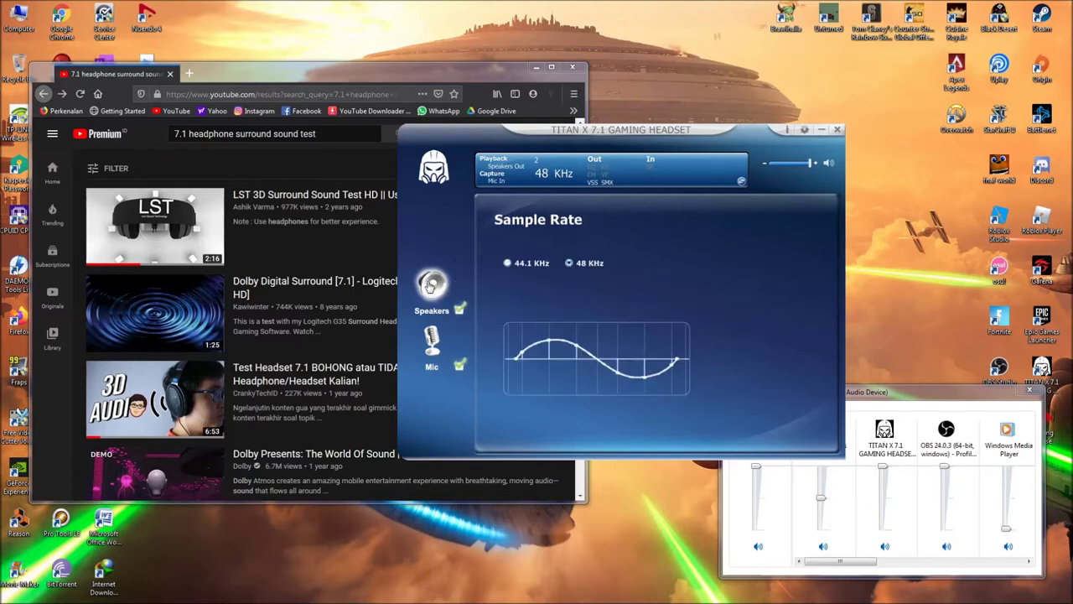
{"action": "left_click", "coordinate": [431, 286]}
{"action": "left_click", "coordinate": [467, 312]}
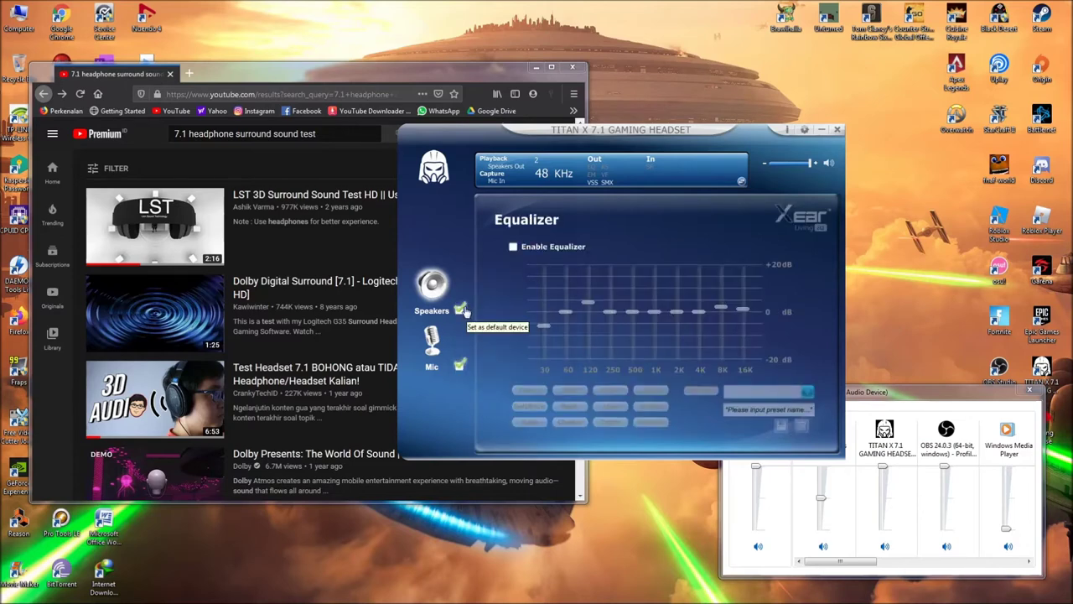
Step: Try the Concert Hall, Under Water, Bathroom and Psychotic environment effects for the speakers, and switch Environment Effects back off
{"action": "left_click", "coordinate": [436, 287]}
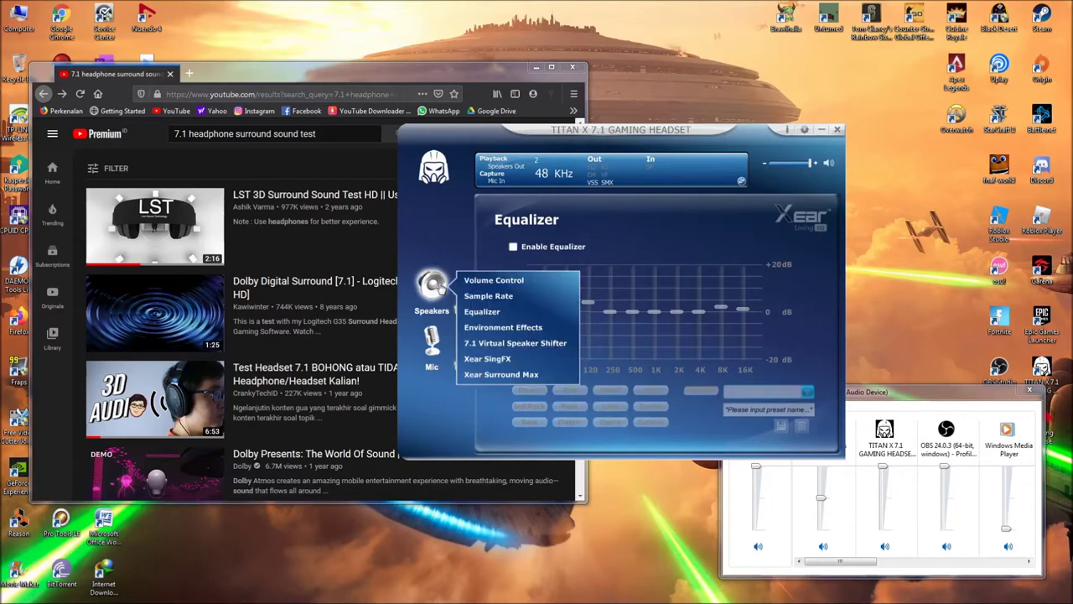
{"action": "left_click", "coordinate": [490, 328]}
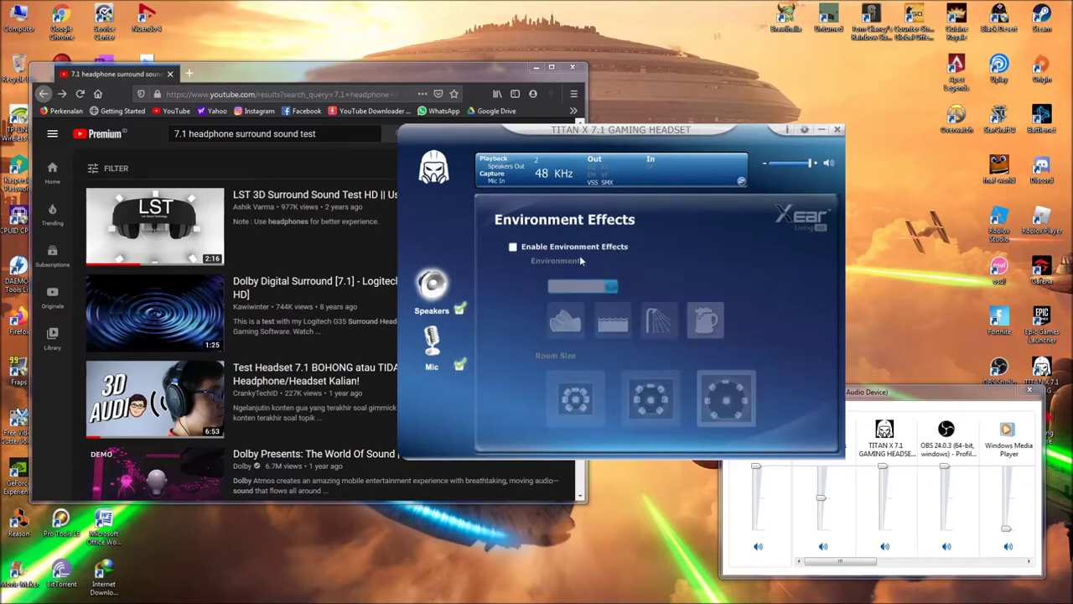
{"action": "left_click", "coordinate": [512, 247]}
{"action": "left_click", "coordinate": [567, 319]}
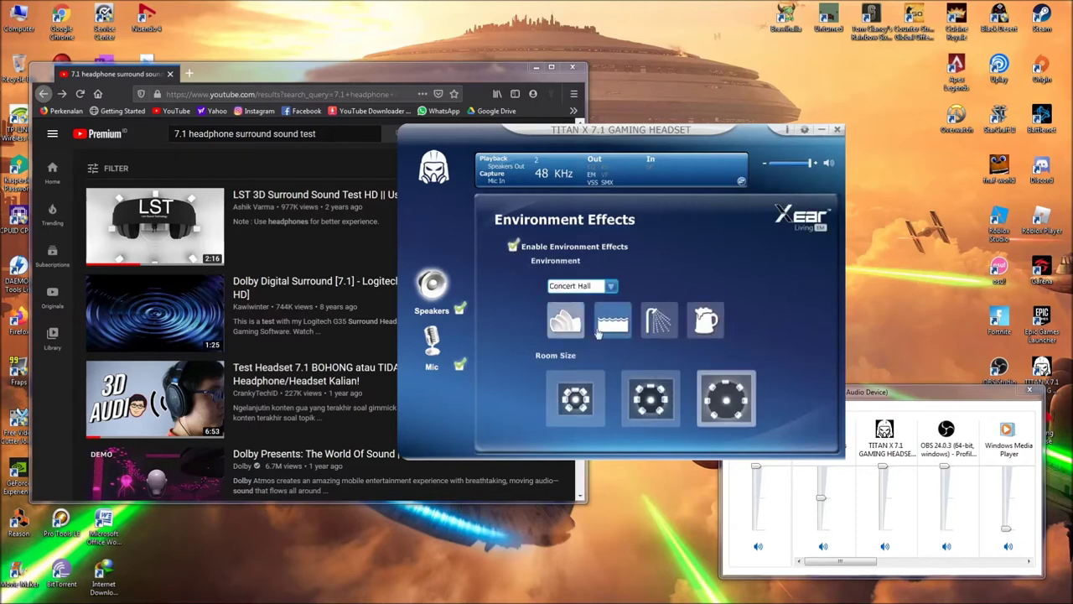
{"action": "left_click", "coordinate": [613, 325]}
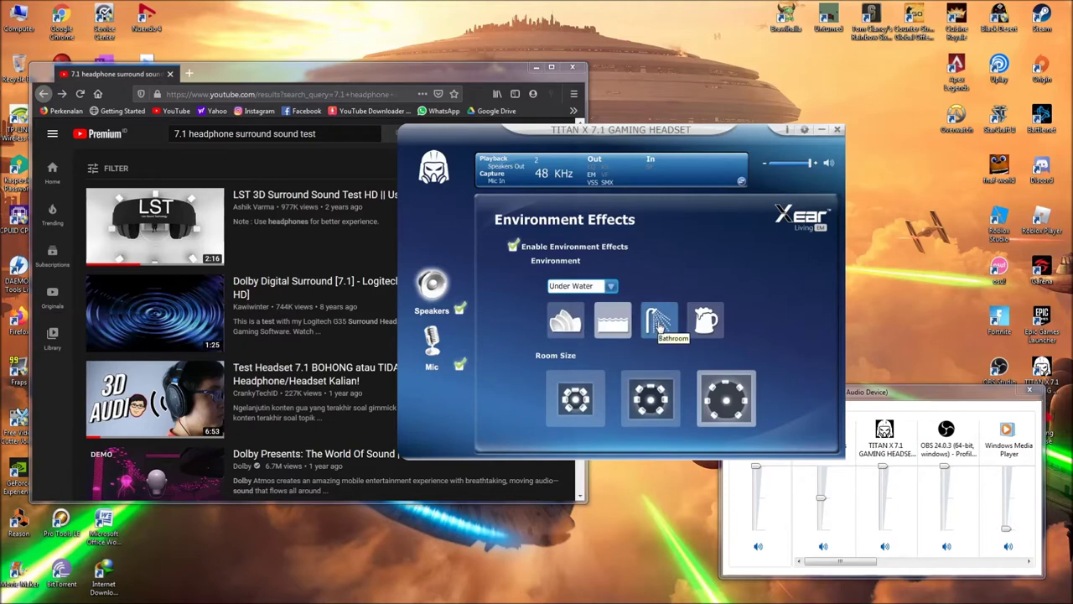
{"action": "left_click", "coordinate": [659, 326]}
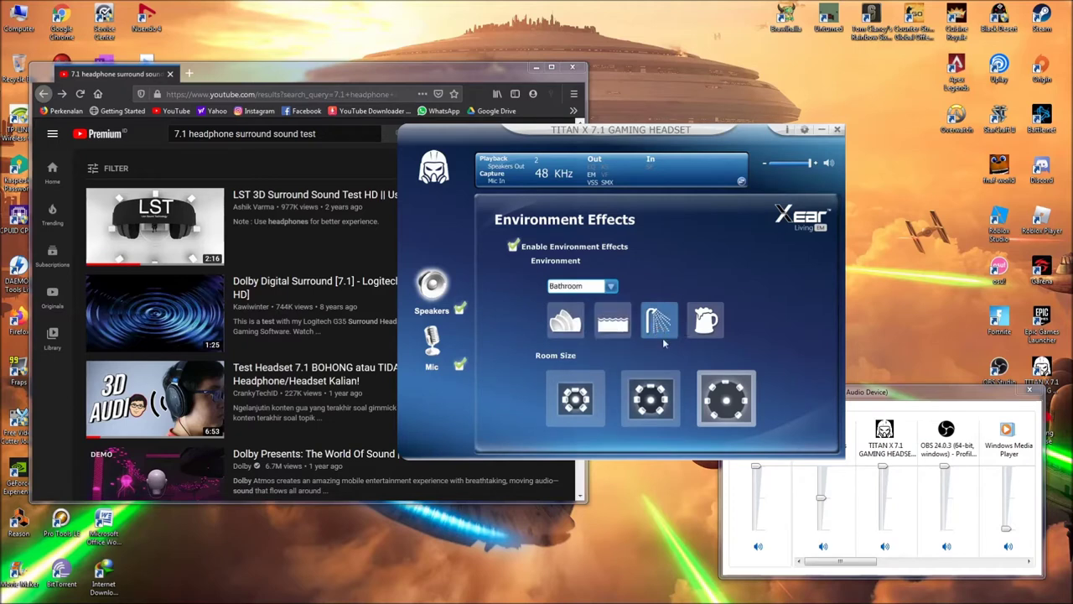
{"action": "left_click", "coordinate": [707, 323]}
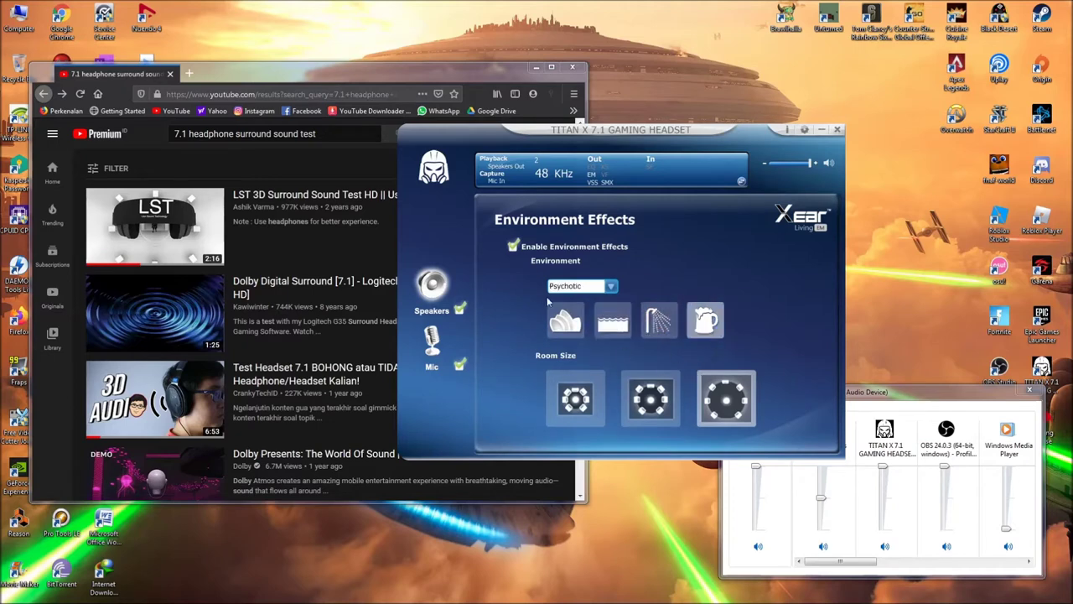
{"action": "left_click", "coordinate": [513, 248]}
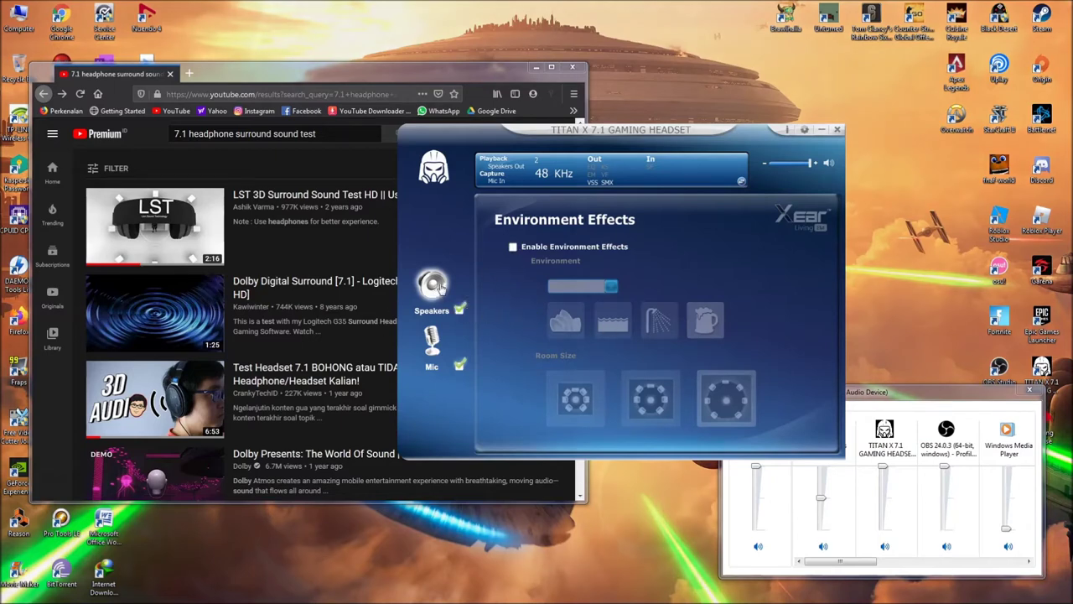
Step: Show the 7.1 Virtual Speaker Shifter settings, and play the LST 3D Surround Sound Test HD video in Firefox, pausing it at 1:15
{"action": "left_click", "coordinate": [429, 293]}
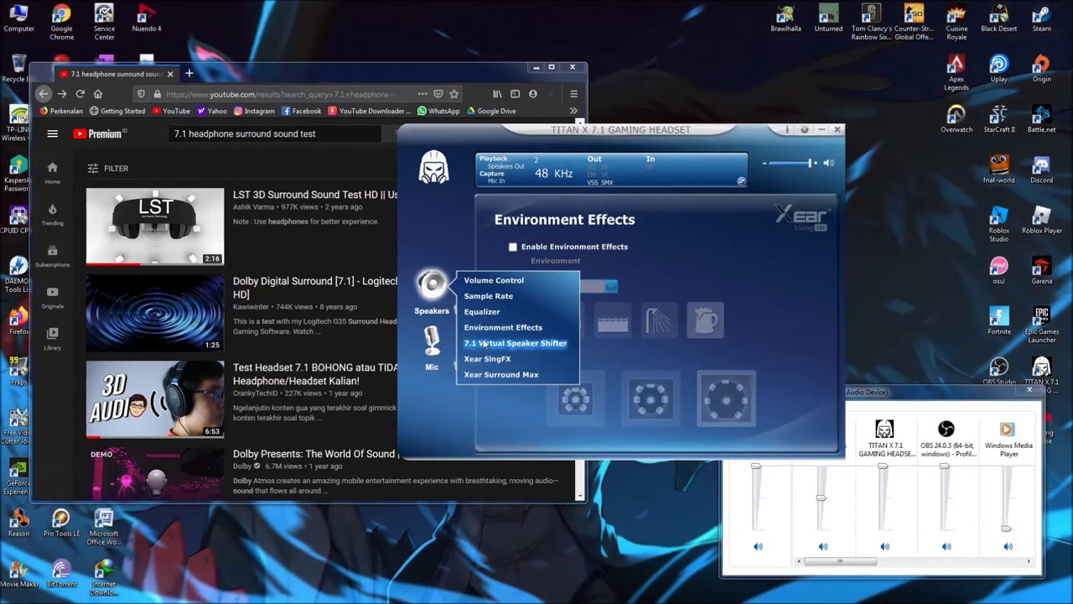
{"action": "left_click", "coordinate": [487, 342]}
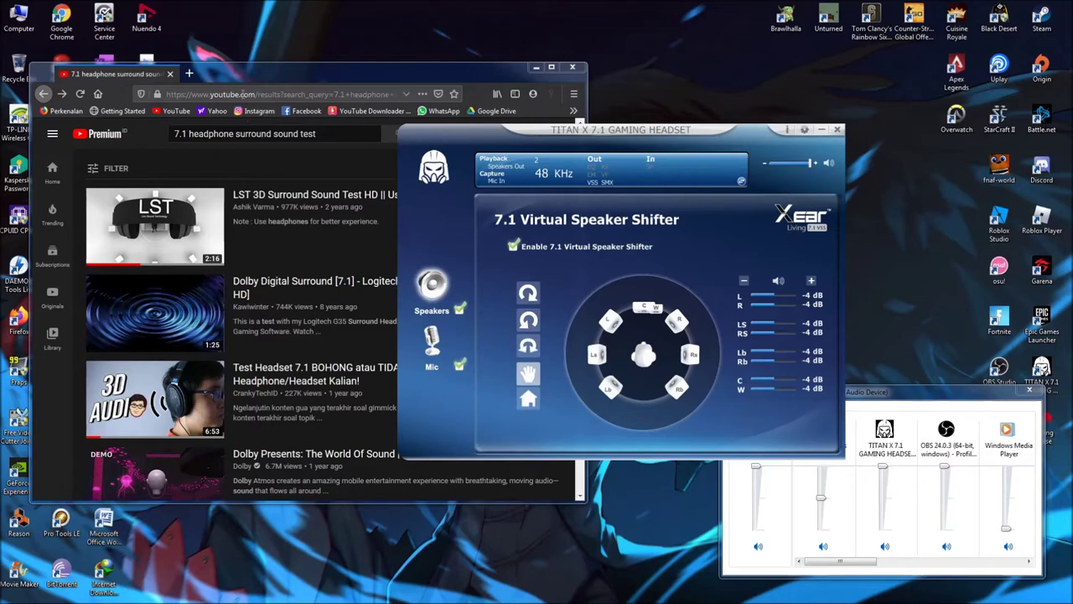
{"action": "left_click", "coordinate": [247, 84]}
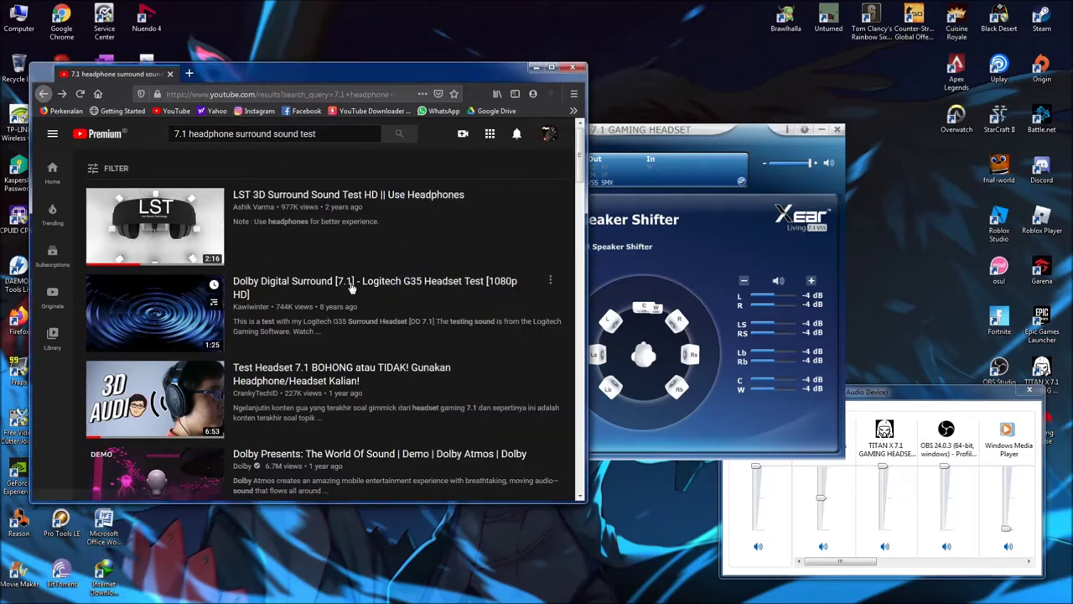
{"action": "left_click", "coordinate": [163, 229]}
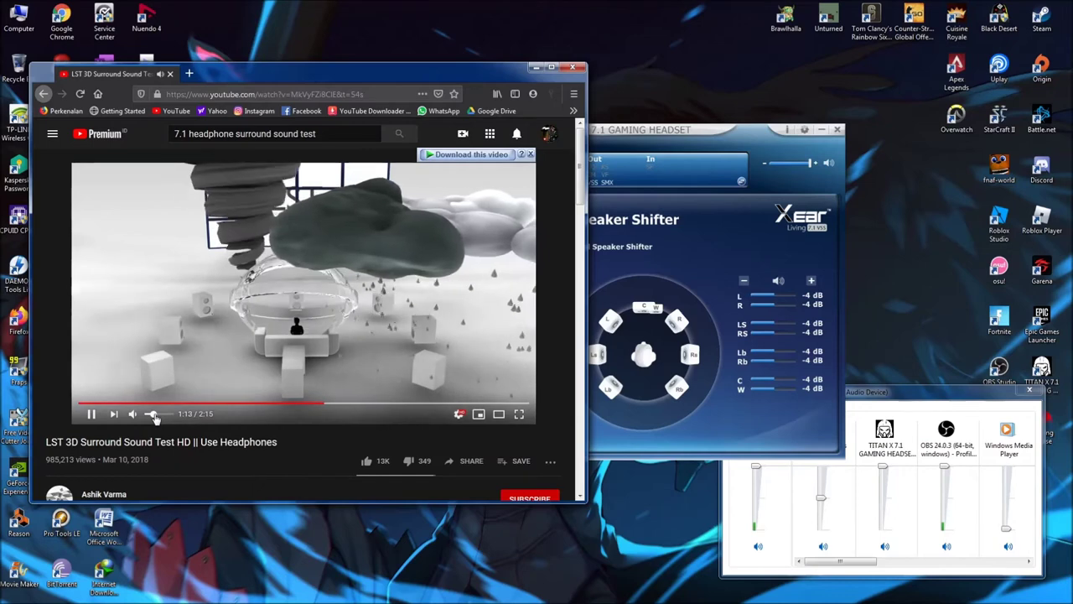
{"action": "left_click", "coordinate": [91, 414]}
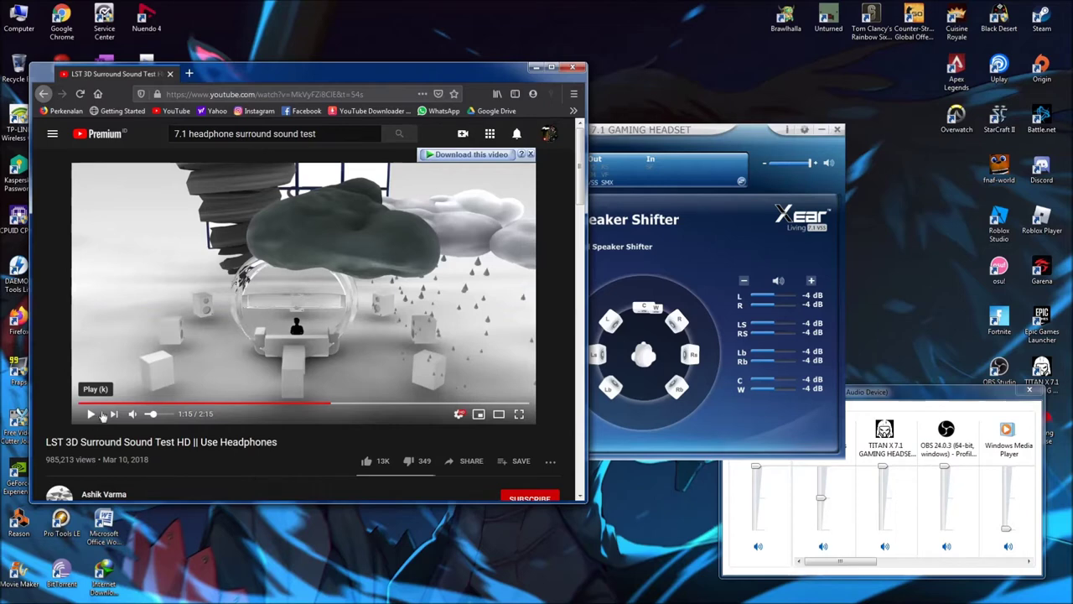
Step: Replace the YouTube search query with "asmr" and run the search
{"action": "left_click", "coordinate": [45, 95]}
{"action": "left_click_drag", "start_coordinate": [325, 135], "coordinate": [122, 132]}
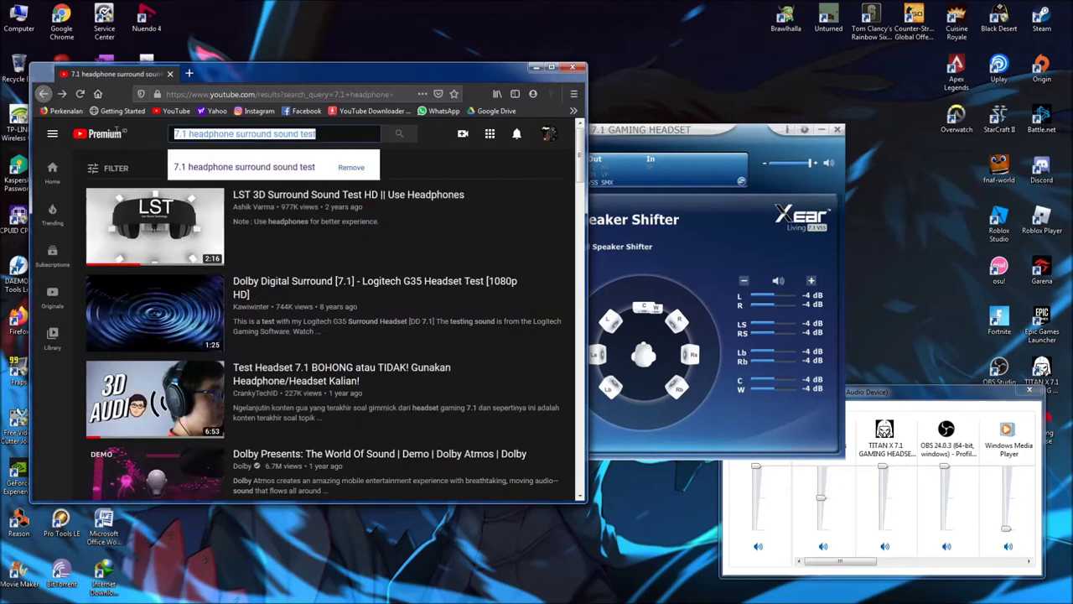
{"action": "left_click", "coordinate": [64, 95]}
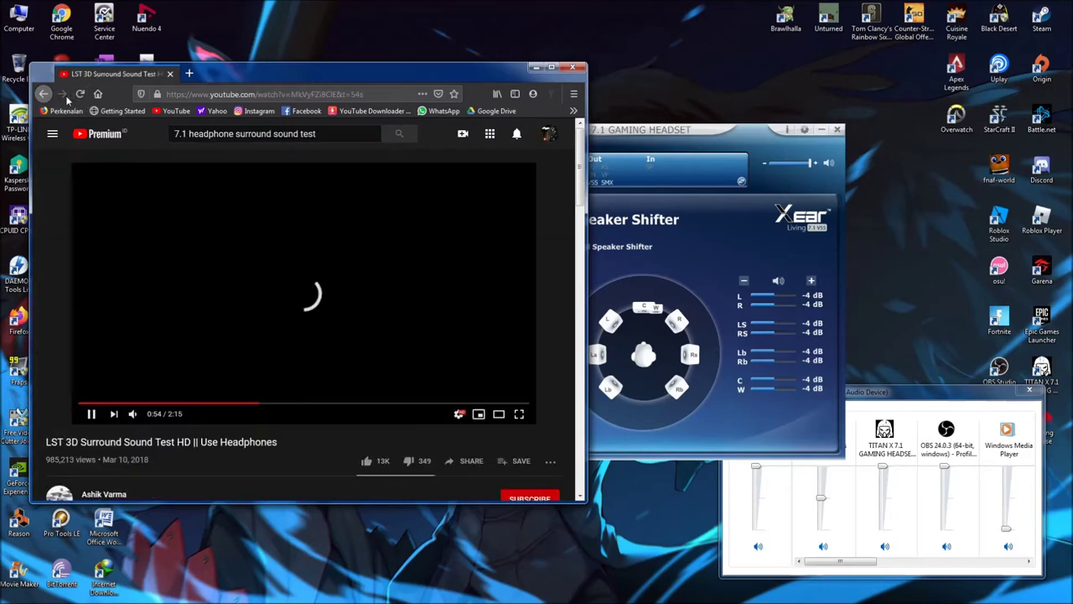
{"action": "left_click_drag", "start_coordinate": [317, 134], "coordinate": [135, 133]}
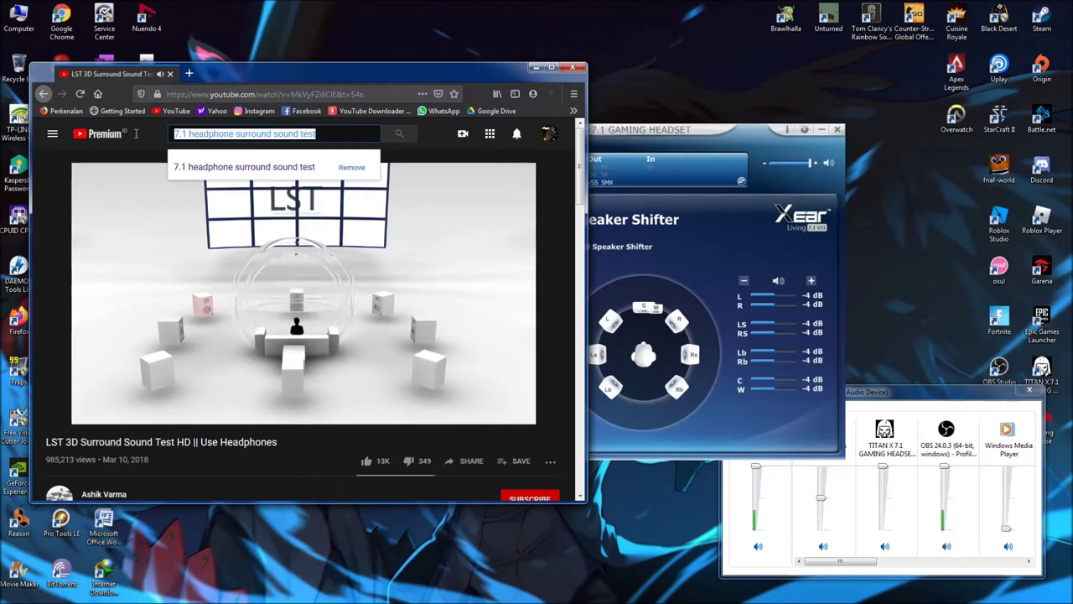
{"action": "type", "text": "asmr"}
{"action": "key", "text": "Return"}
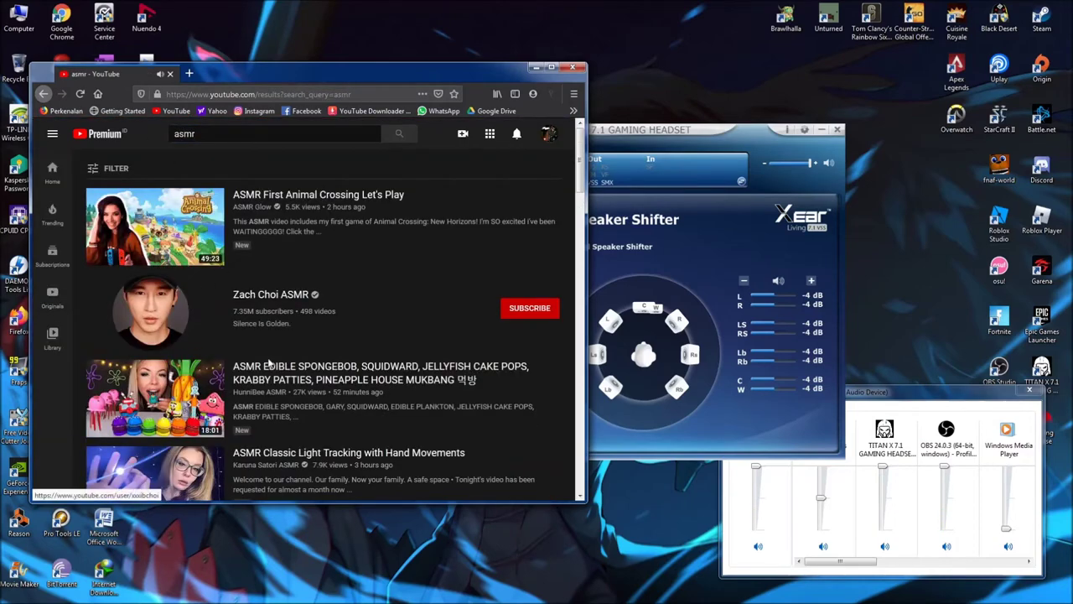
Step: Play the 3Dio Sound Assortment and "Pure Relaxing Hand Movements" ASMR videos from the results, pausing the second one at 0:08
{"action": "scroll", "coordinate": [270, 362], "scroll_direction": "down", "scroll_amount": 3}
{"action": "scroll", "coordinate": [270, 362], "scroll_direction": "down", "scroll_amount": 3}
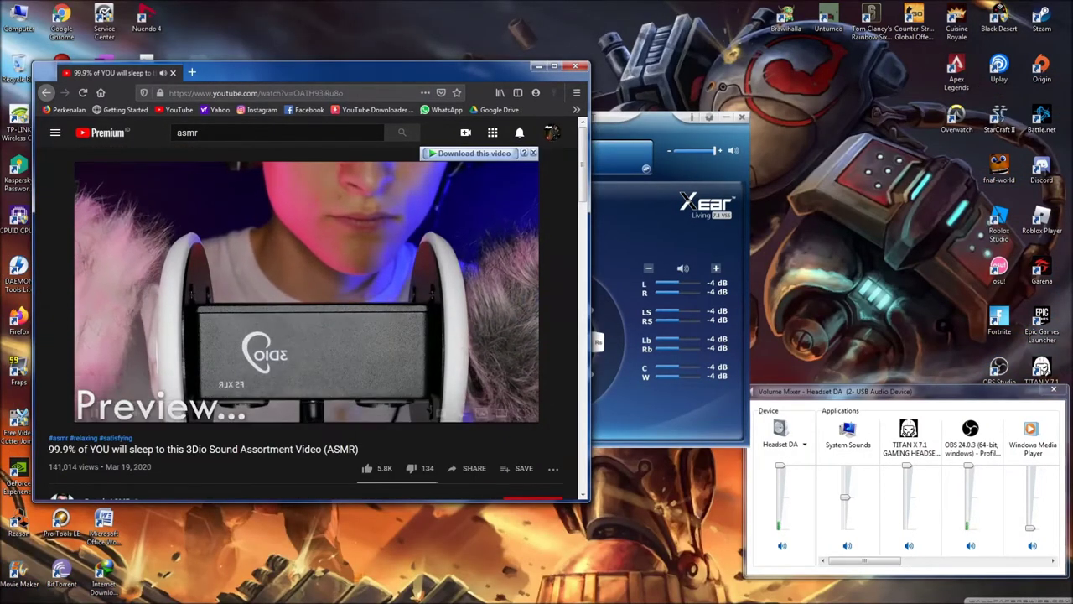
{"action": "mouse_move", "coordinate": [135, 416]}
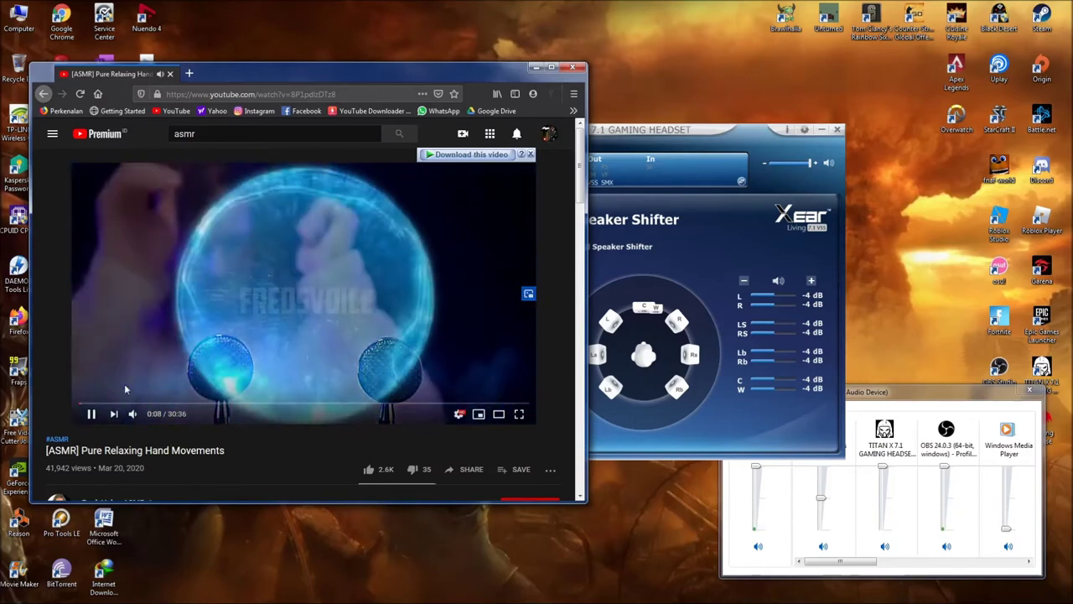
{"action": "left_click", "coordinate": [91, 414]}
Step: Switch to the TITAN X 7.1 headset app and try Key Shifting in the speakers' Xear SingFX settings, turning it back off
{"action": "left_click", "coordinate": [736, 147]}
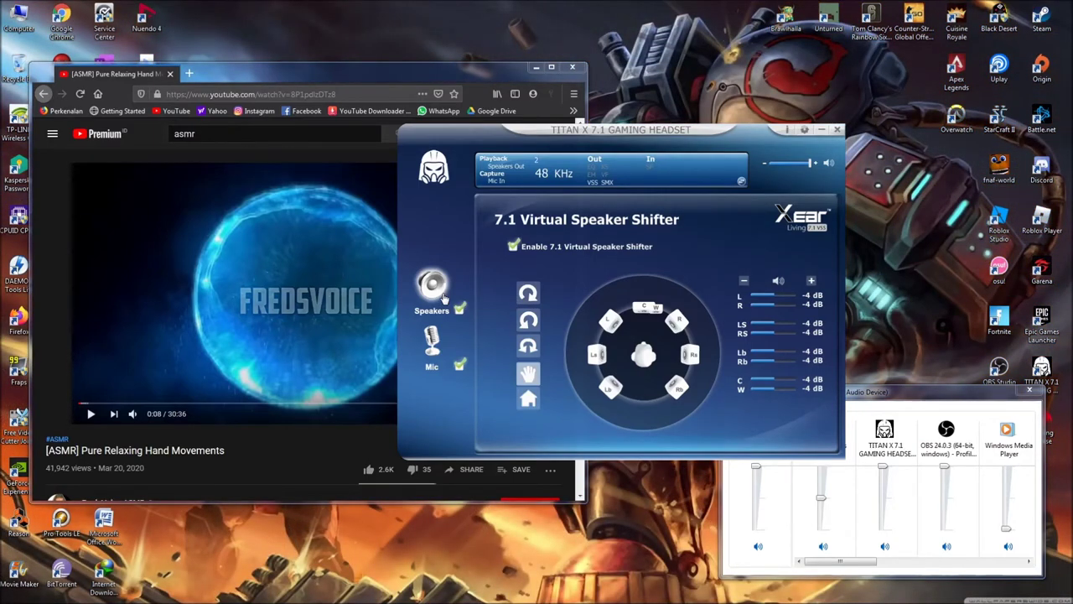
{"action": "left_click", "coordinate": [441, 285]}
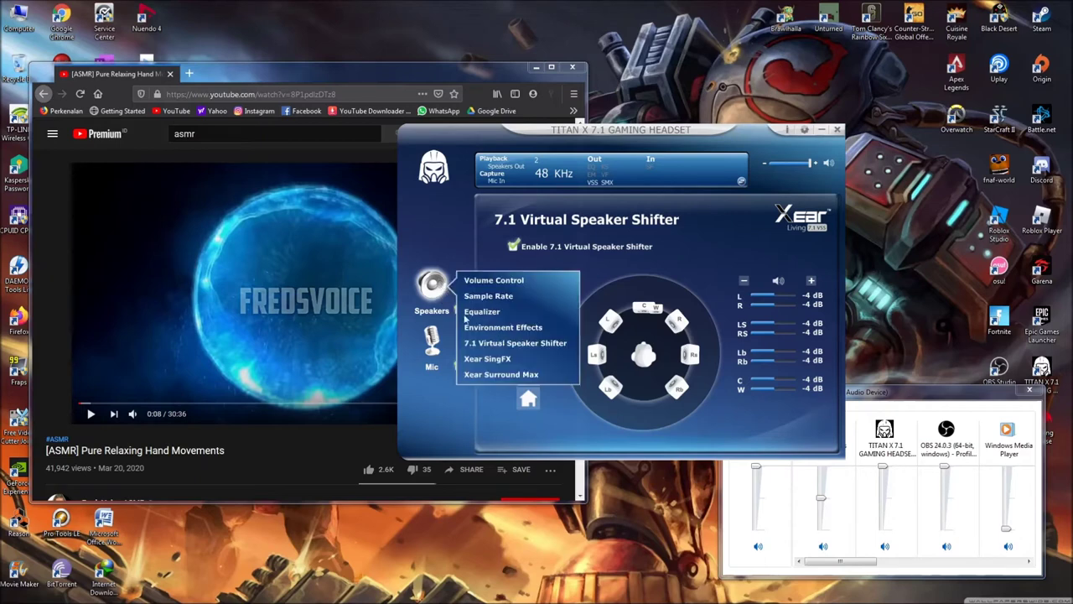
{"action": "left_click", "coordinate": [496, 361]}
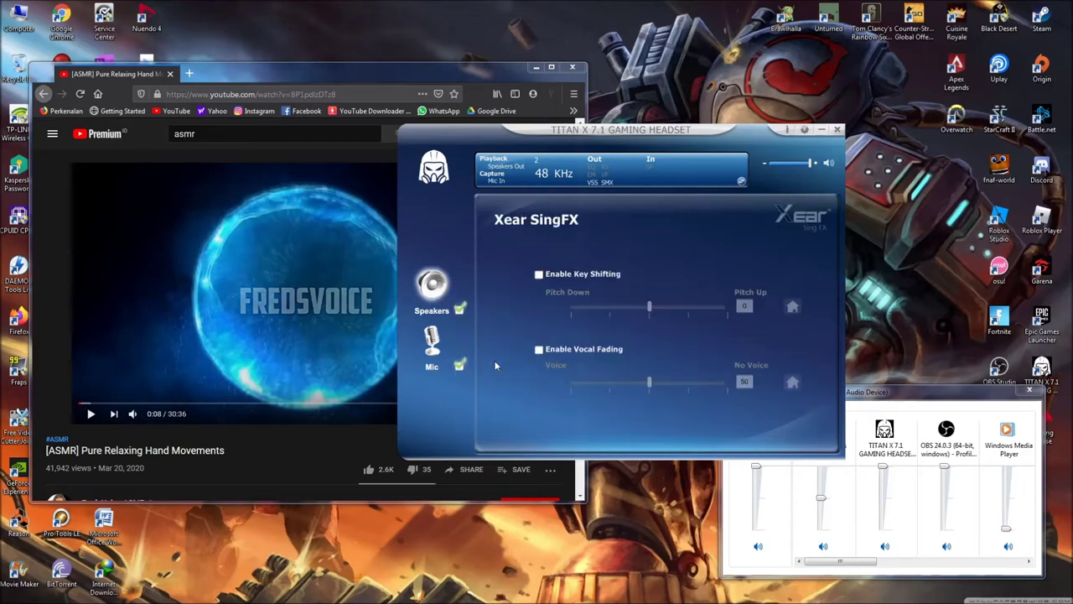
{"action": "left_click", "coordinate": [539, 275]}
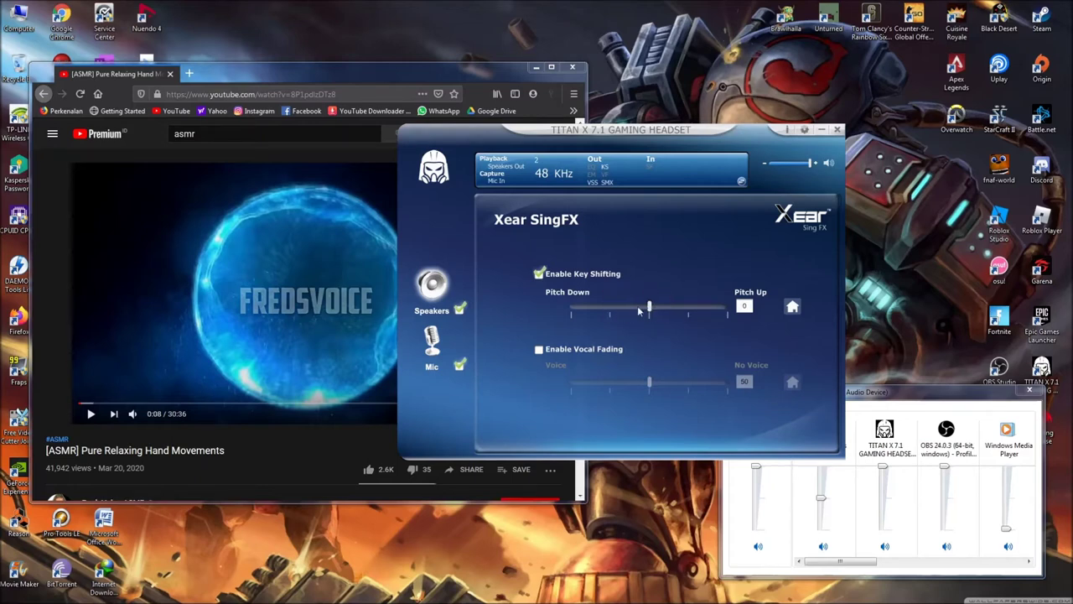
{"action": "left_click", "coordinate": [540, 274]}
Step: Review the speakers' Xear Surround Max setting and the microphone's boost, volume control and sample rate settings
{"action": "left_click", "coordinate": [434, 287]}
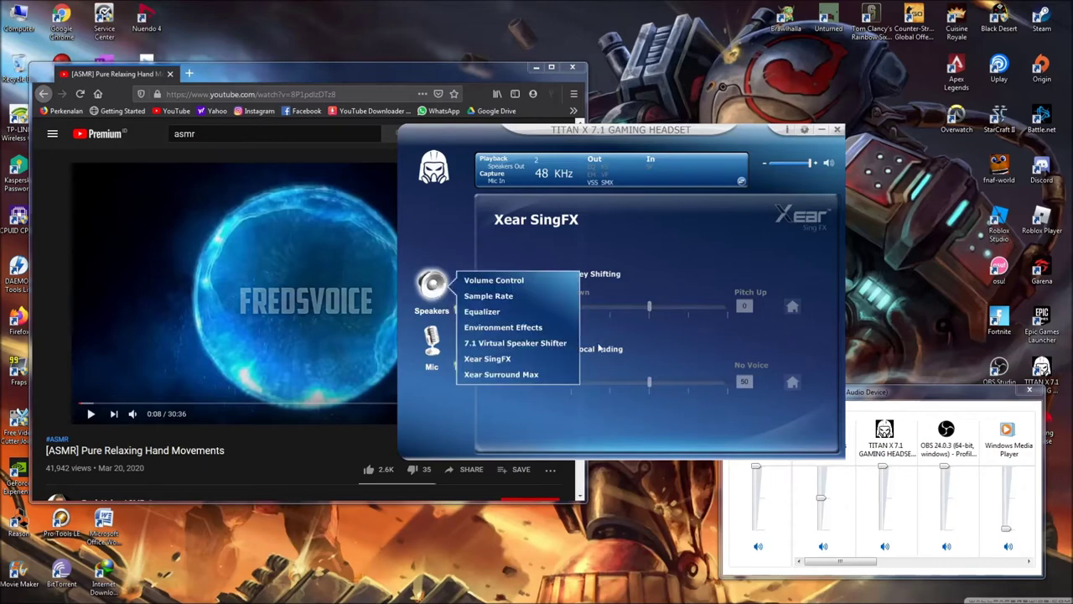
{"action": "left_click", "coordinate": [498, 377]}
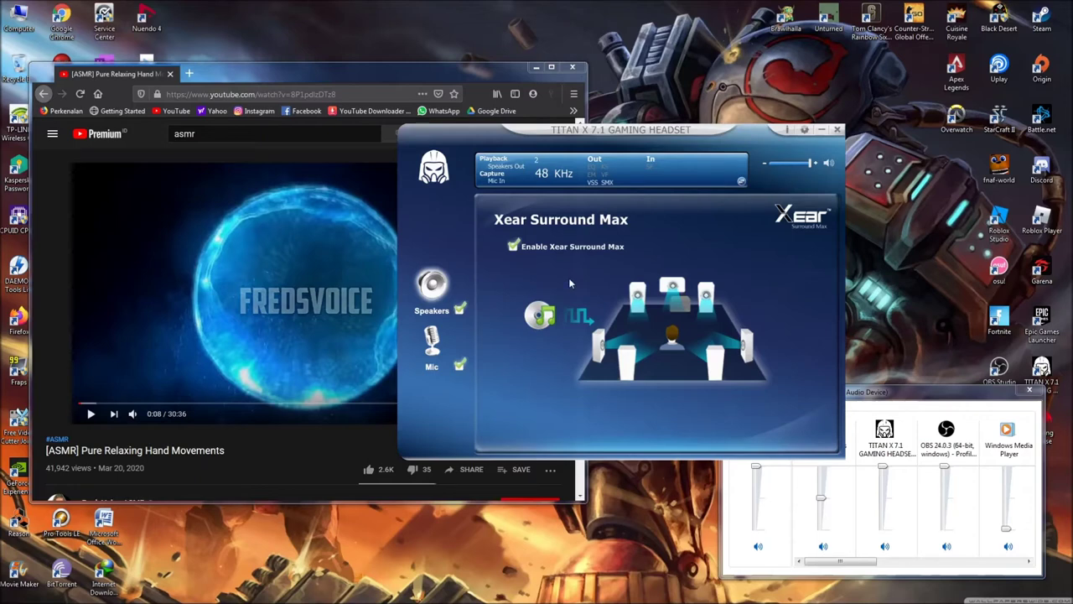
{"action": "left_click", "coordinate": [430, 339]}
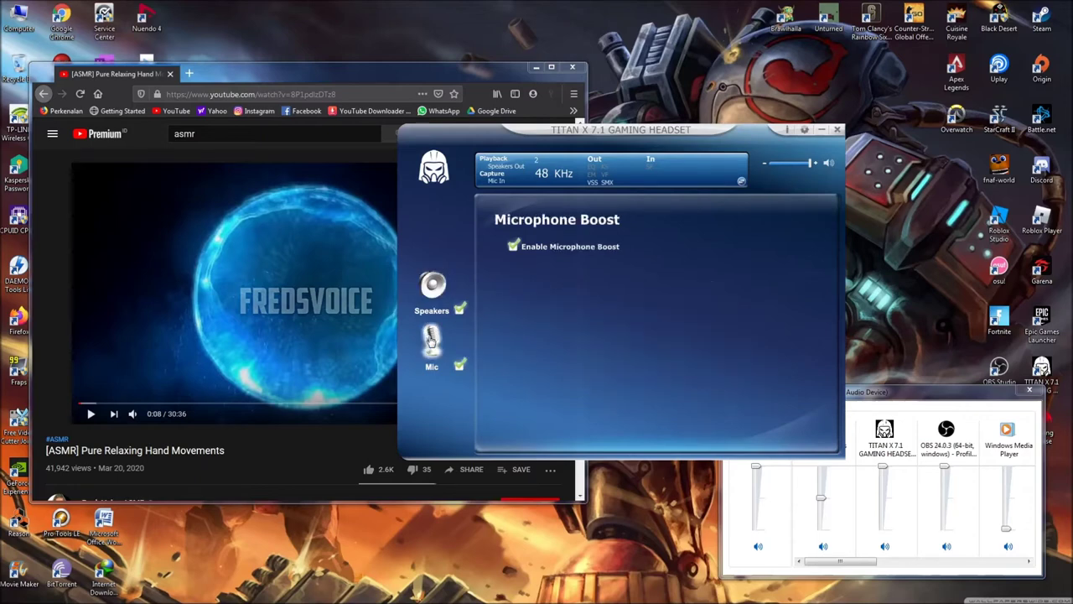
{"action": "left_click", "coordinate": [430, 340]}
{"action": "left_click", "coordinate": [503, 337]}
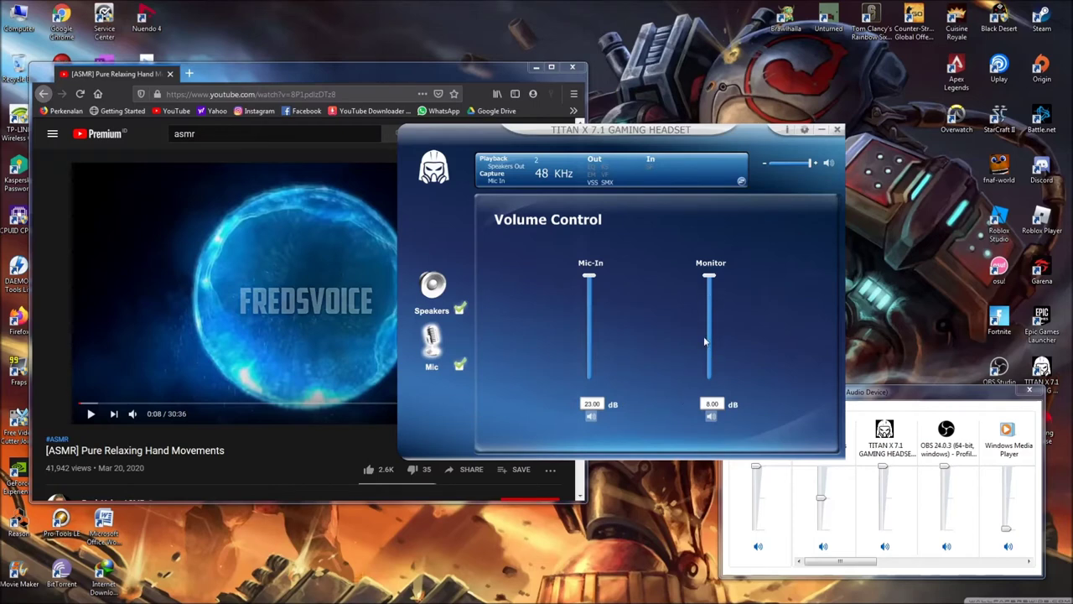
{"action": "left_click", "coordinate": [433, 339]}
{"action": "left_click", "coordinate": [489, 352]}
Step: Enable Magic Voice in the microphone's Xear SingFX settings, trying the Monster voice and selecting the duck voice
{"action": "left_click", "coordinate": [444, 346]}
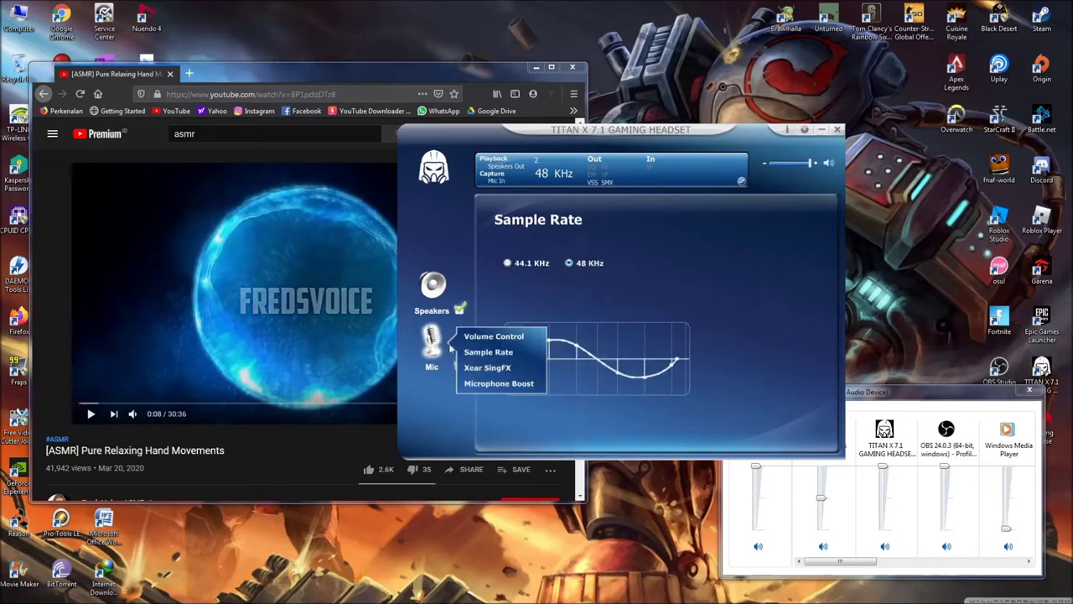
{"action": "left_click", "coordinate": [484, 368]}
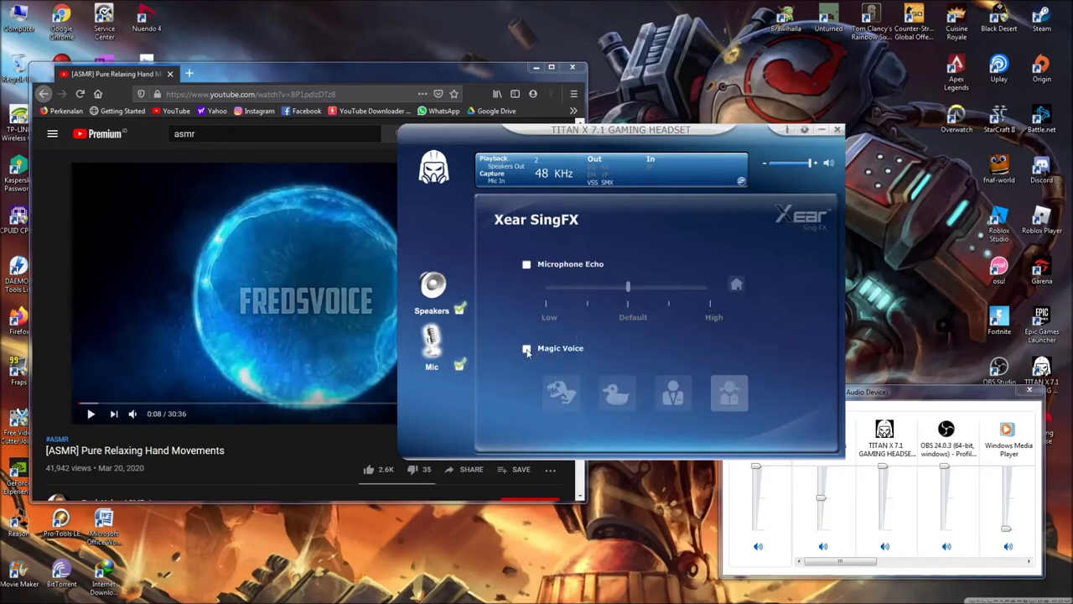
{"action": "left_click", "coordinate": [527, 349]}
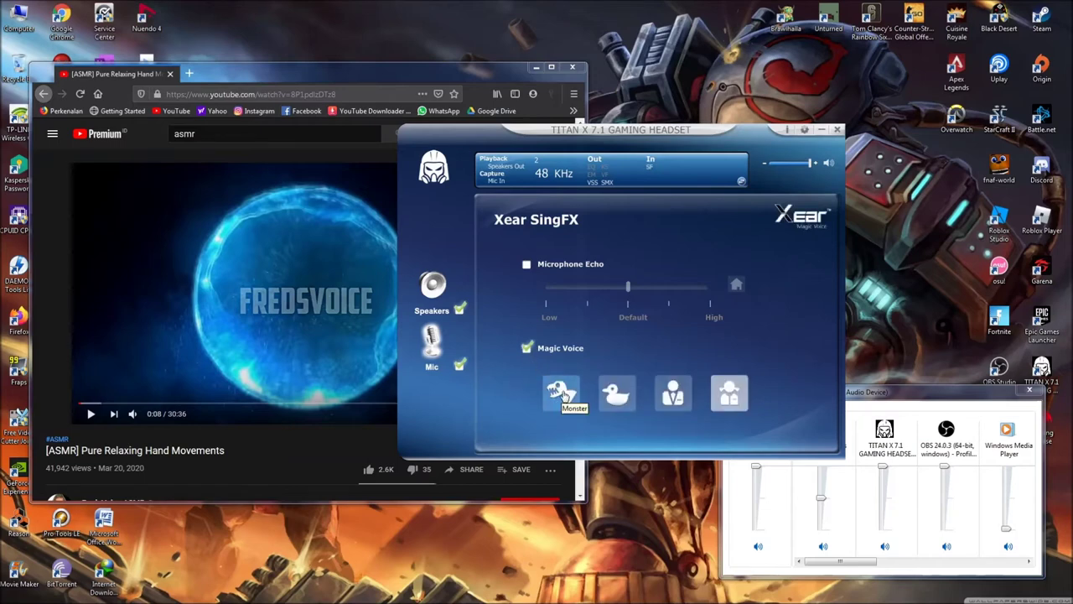
{"action": "left_click", "coordinate": [562, 394]}
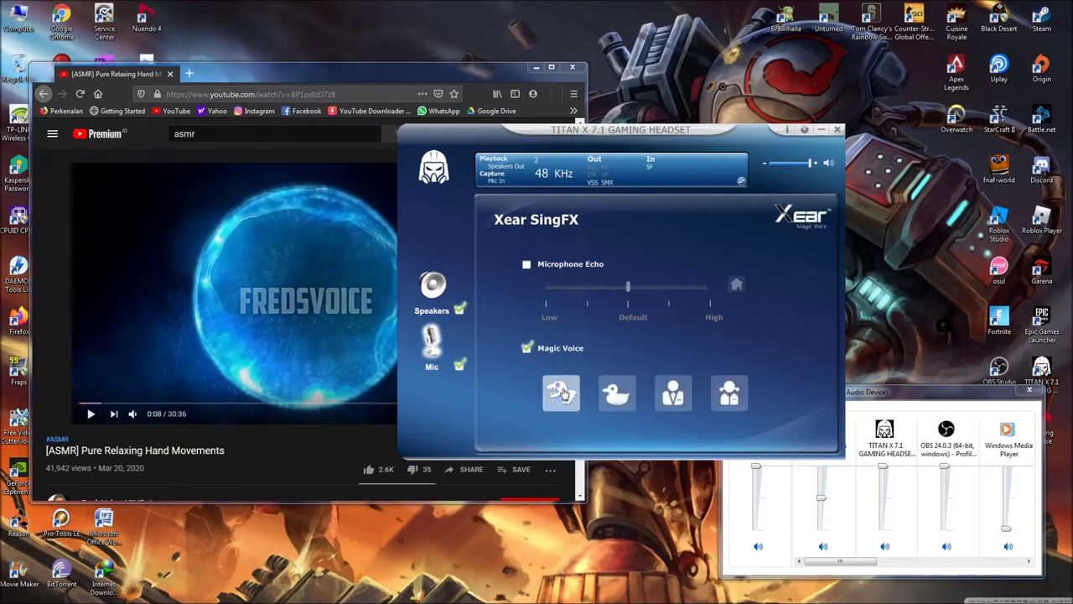
{"action": "left_click", "coordinate": [621, 400]}
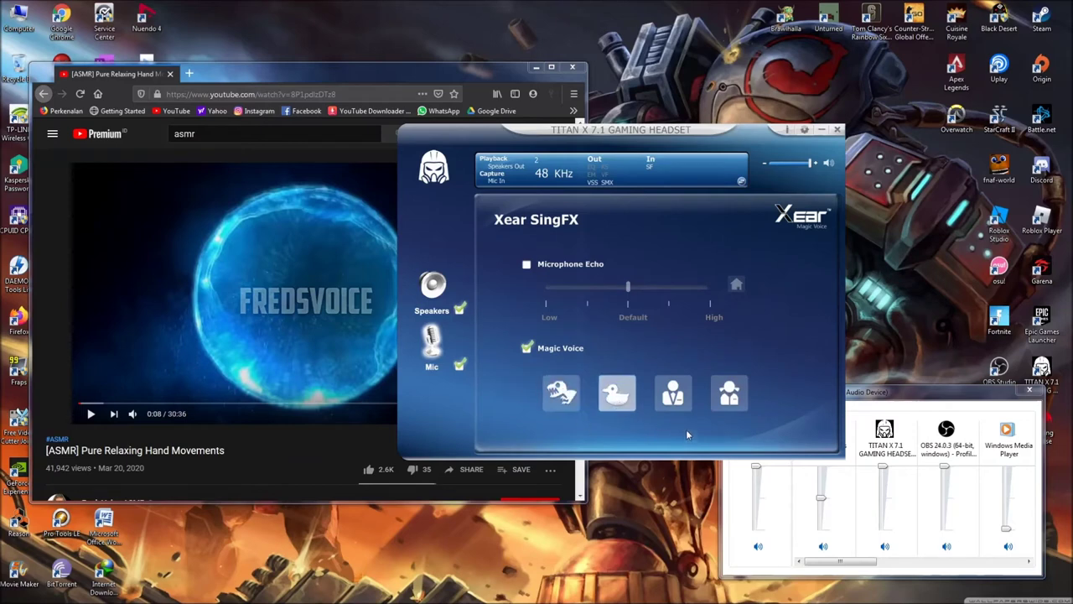
Step: Try the man and girl voices in the microphone's Xear SingFX settings and disable Magic Voice
{"action": "left_click", "coordinate": [677, 396]}
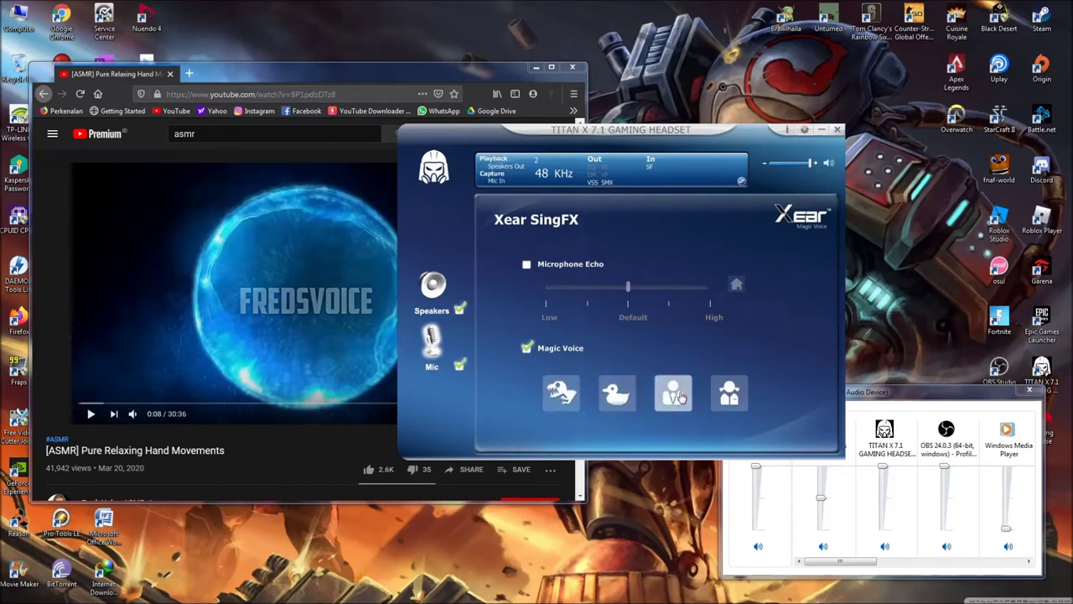
{"action": "left_click", "coordinate": [730, 398]}
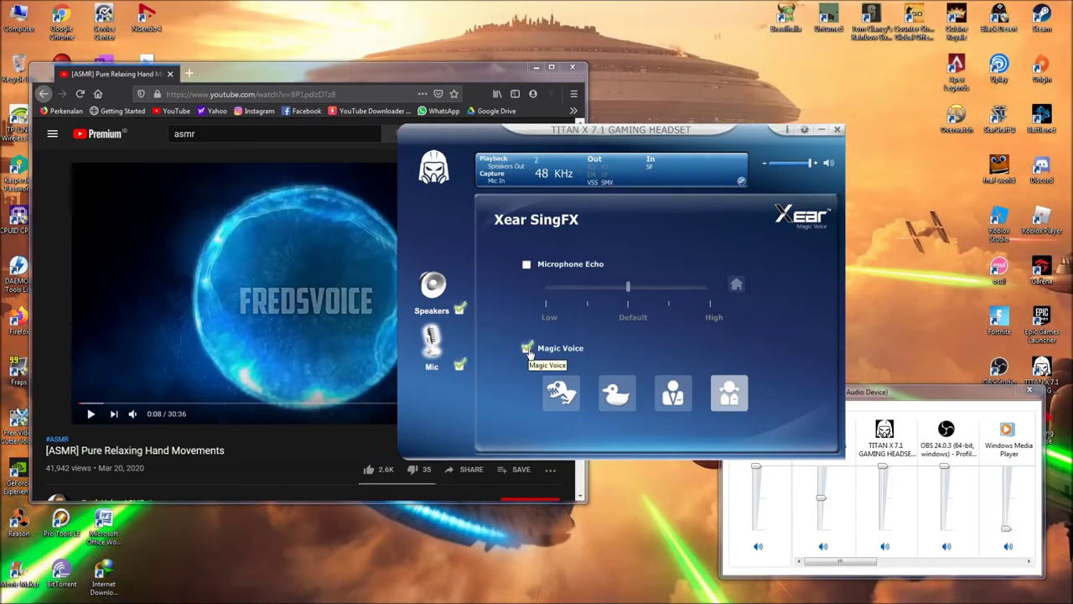
{"action": "left_click", "coordinate": [527, 348]}
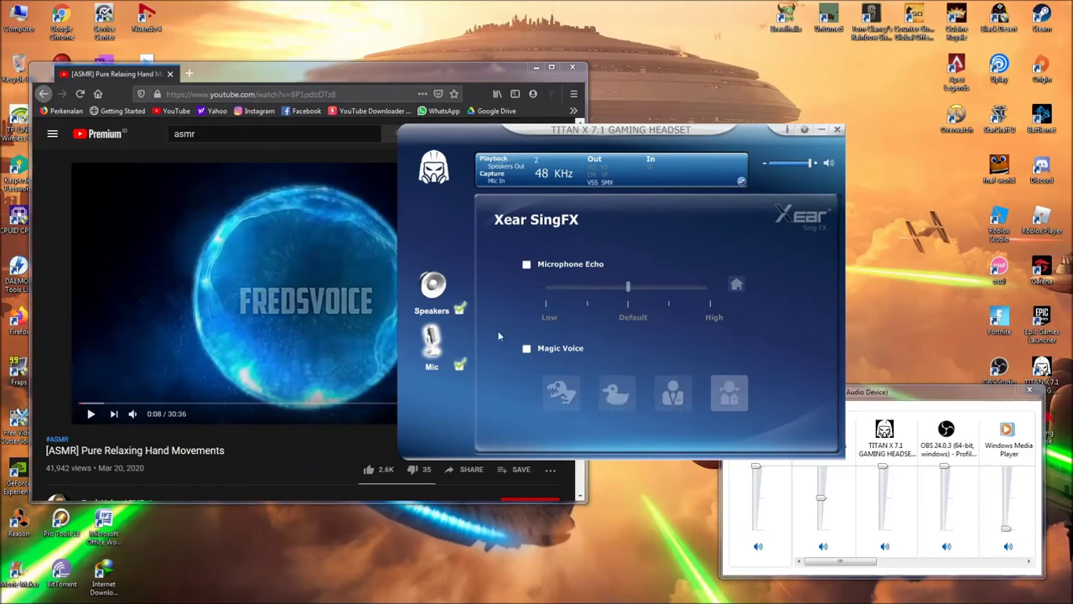
Step: Review the microphone's Microphone Boost setting and return to the speakers' Xear Surround Max setting
{"action": "left_click", "coordinate": [452, 342]}
{"action": "left_click", "coordinate": [501, 386]}
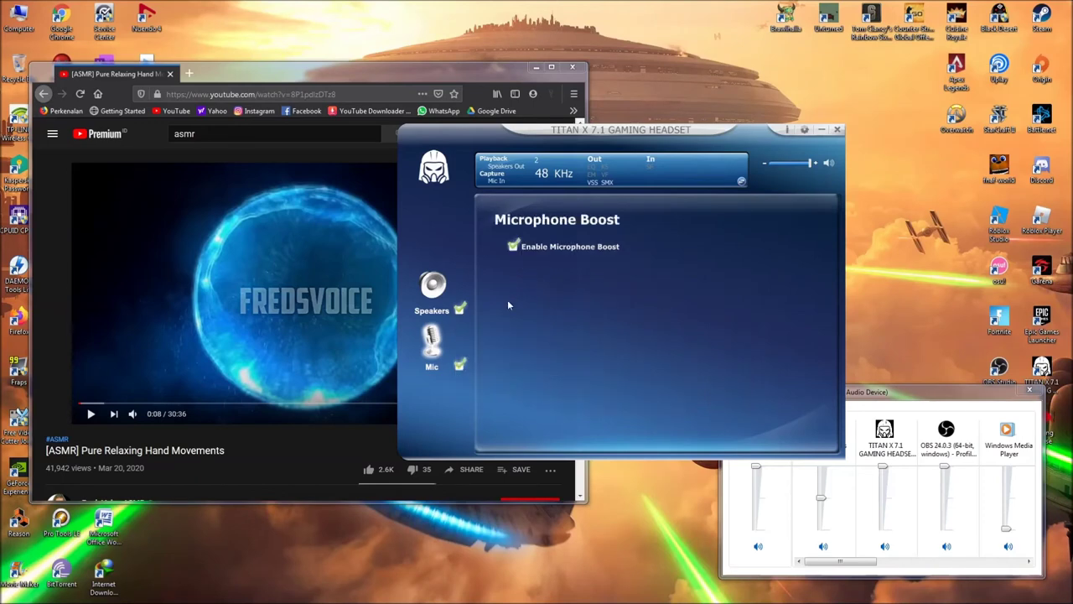
{"action": "left_click", "coordinate": [448, 285]}
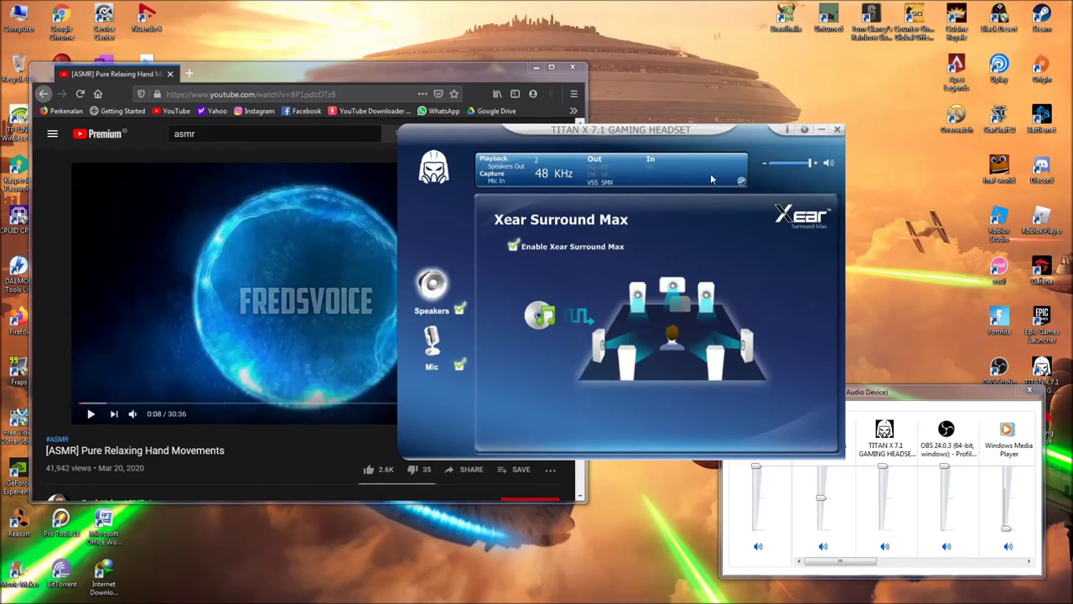
{"action": "left_click_drag", "start_coordinate": [704, 131], "coordinate": [727, 124]}
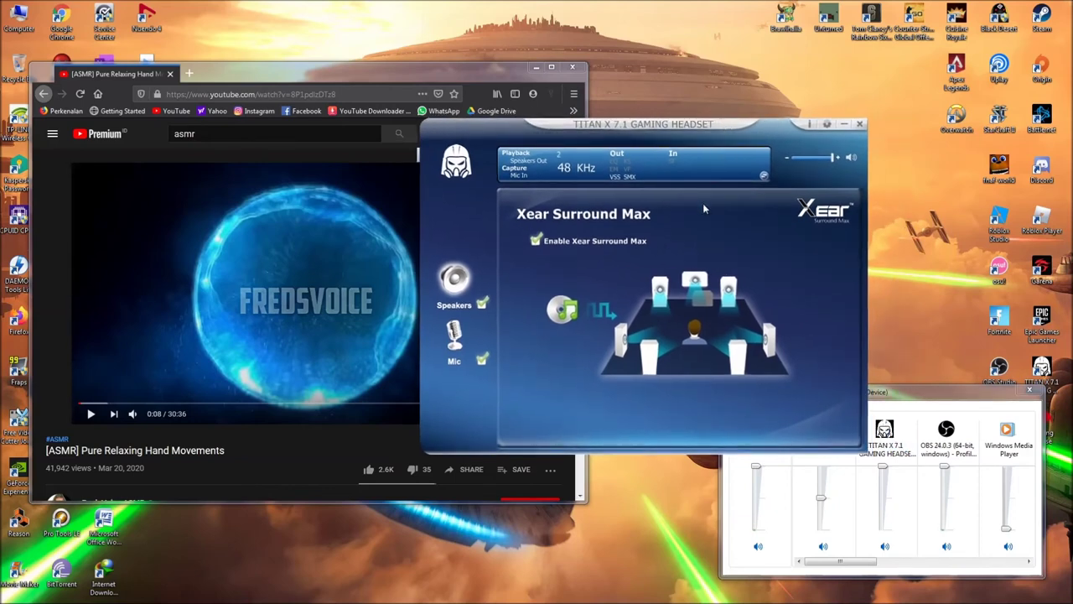
{"action": "left_click", "coordinate": [923, 405]}
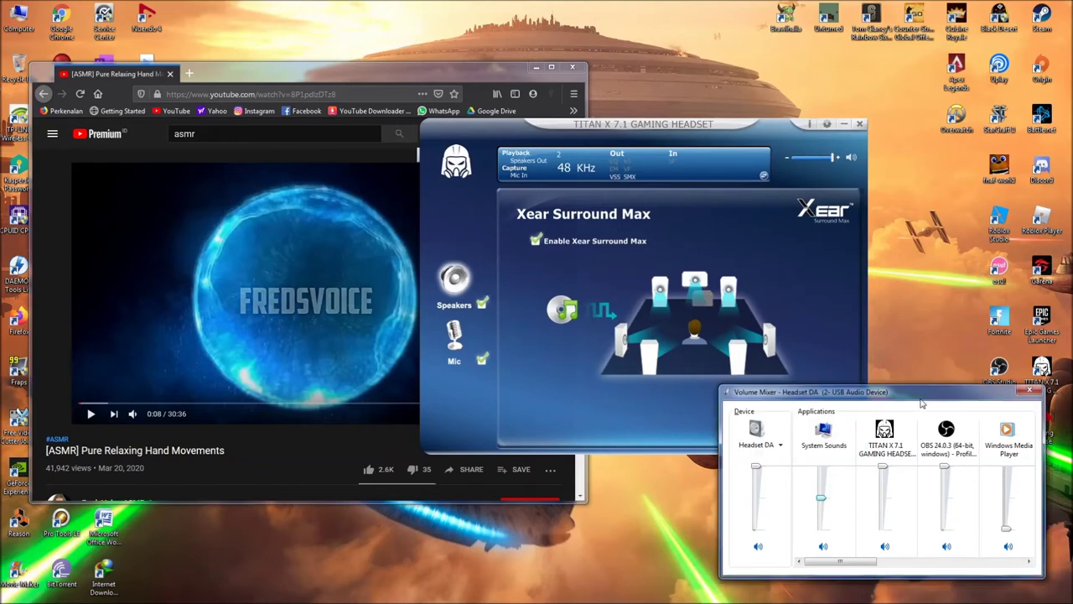
{"action": "left_click_drag", "start_coordinate": [352, 76], "coordinate": [369, 84]}
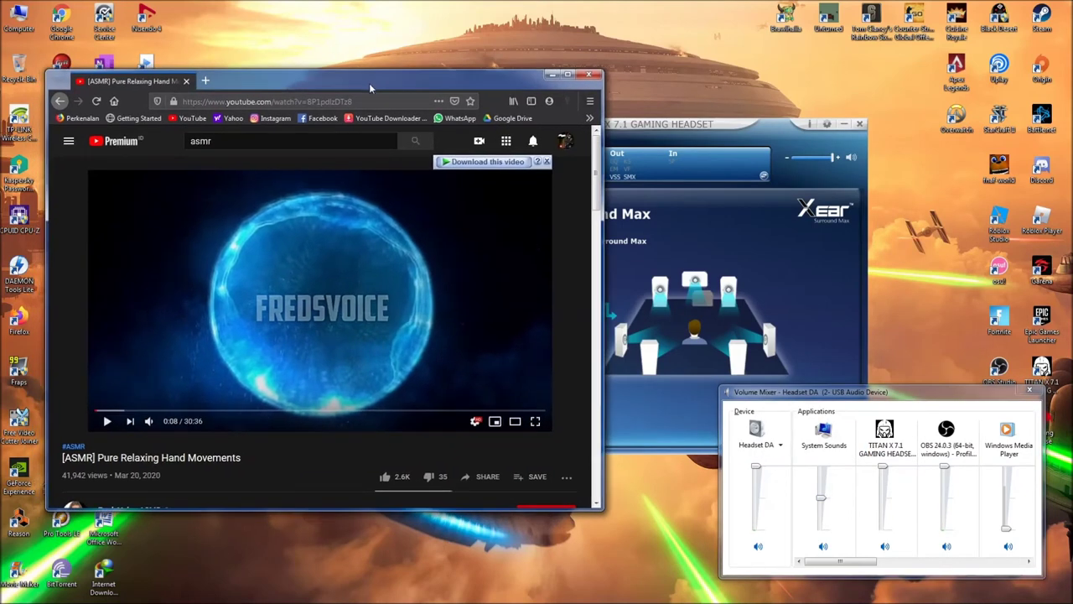
{"action": "left_click", "coordinate": [759, 130]}
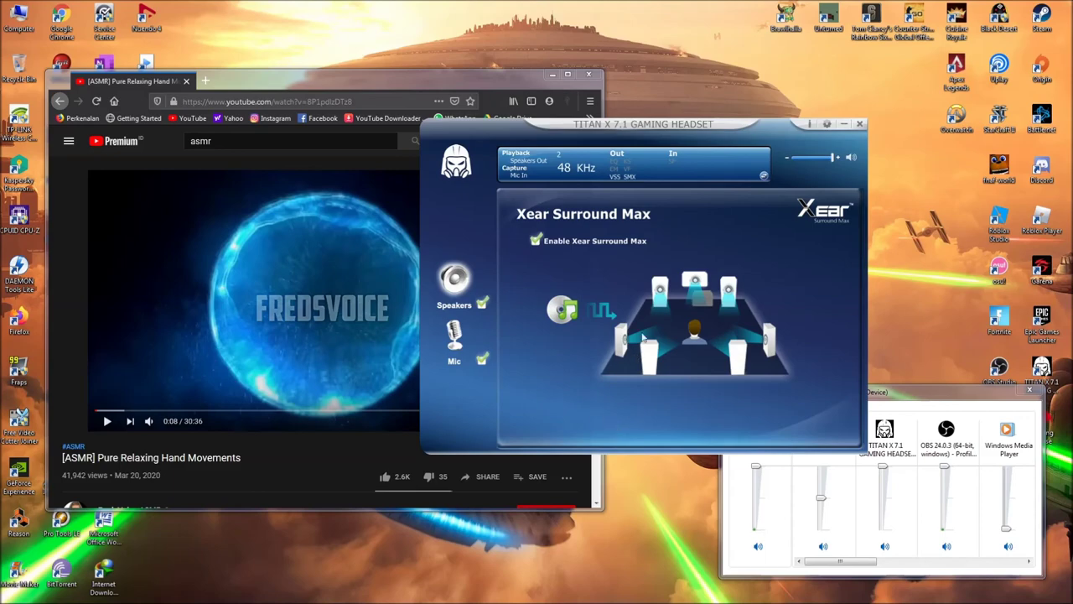
{"action": "left_click_drag", "start_coordinate": [764, 131], "coordinate": [738, 133]}
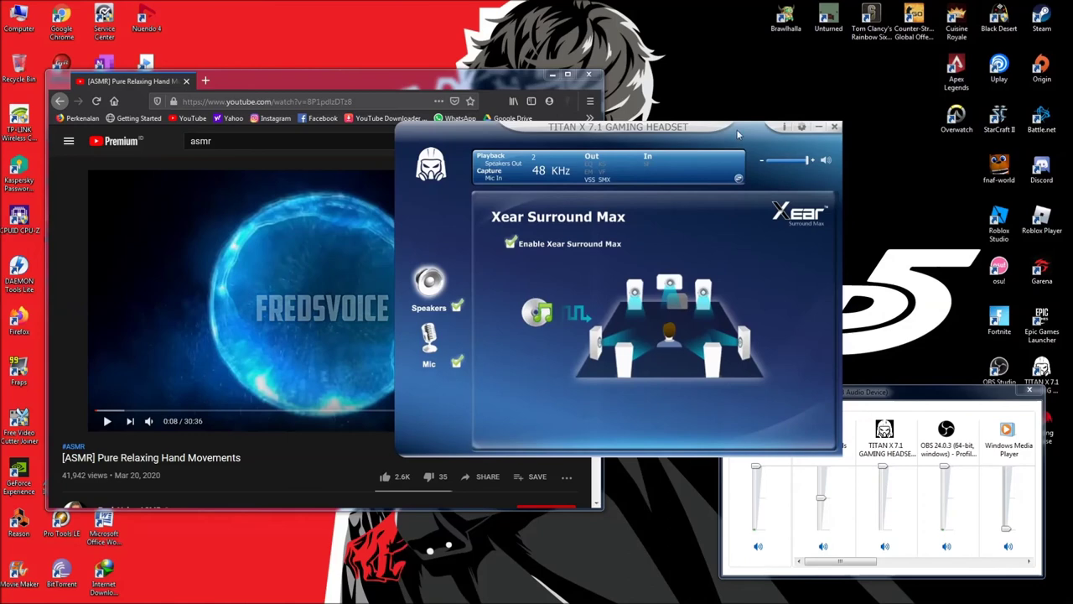
{"action": "left_click_drag", "start_coordinate": [738, 134], "coordinate": [715, 136]}
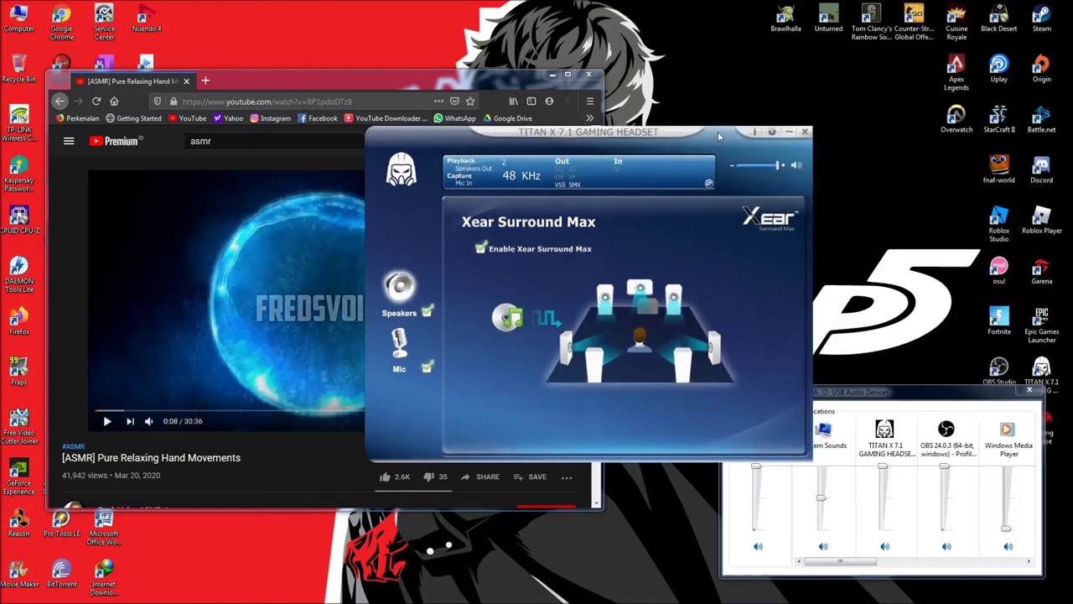
{"action": "left_click_drag", "start_coordinate": [717, 144], "coordinate": [705, 145]}
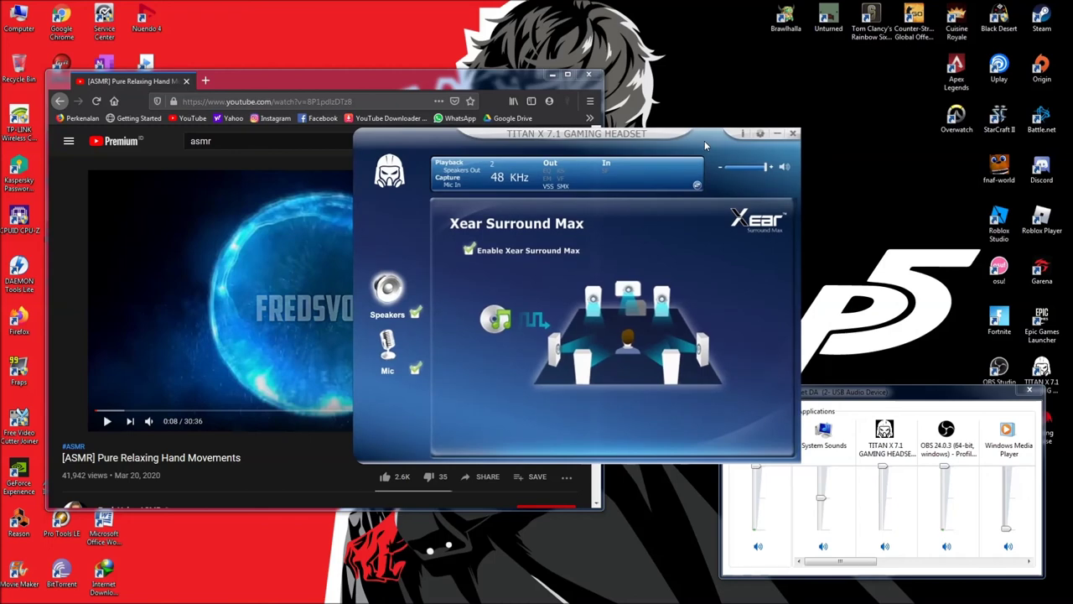